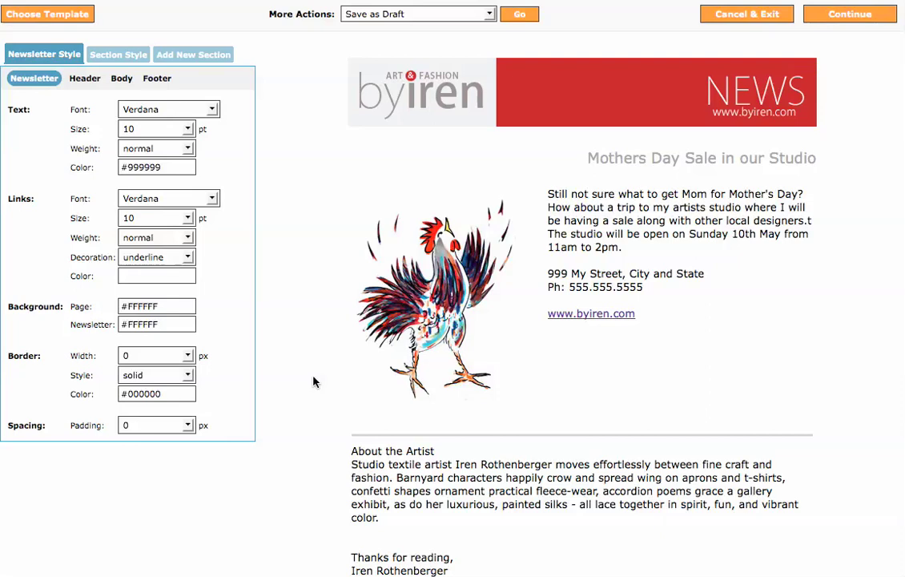
Scroll through the 'Mothers Day Sale in our Studio' newsletter design to review its content.
scroll(628, 368, "down", 3)
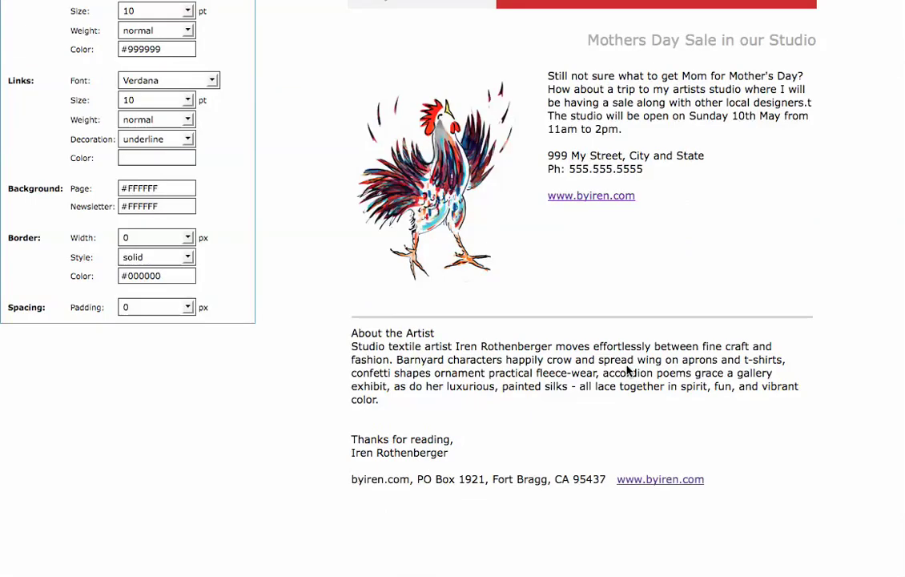
scroll(618, 270, "up", 1)
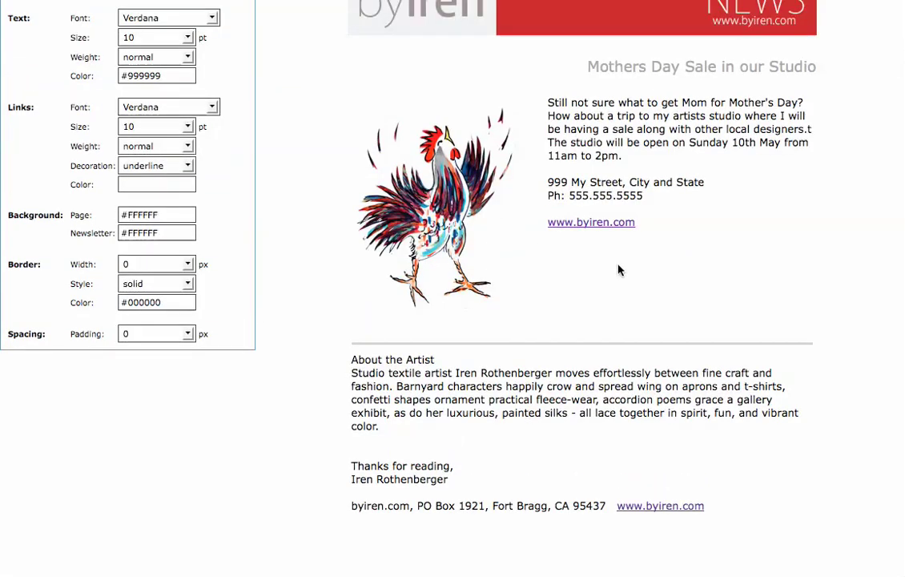
scroll(619, 270, "up", 3)
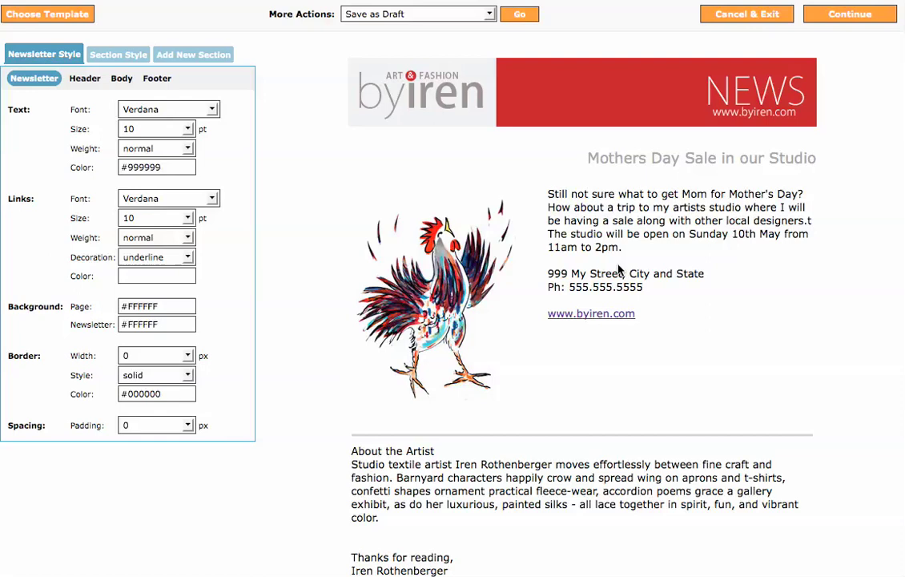
Finish the design and set the newsletter subject to 'Mothers Day in our Studio'.
left_click(864, 16)
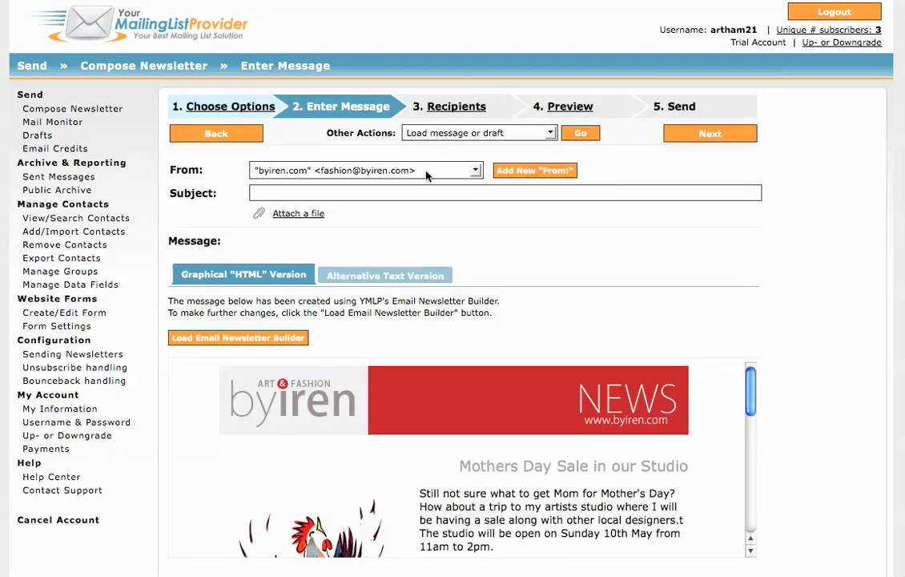
left_click(344, 191)
type("Mothers Day in our Studio")
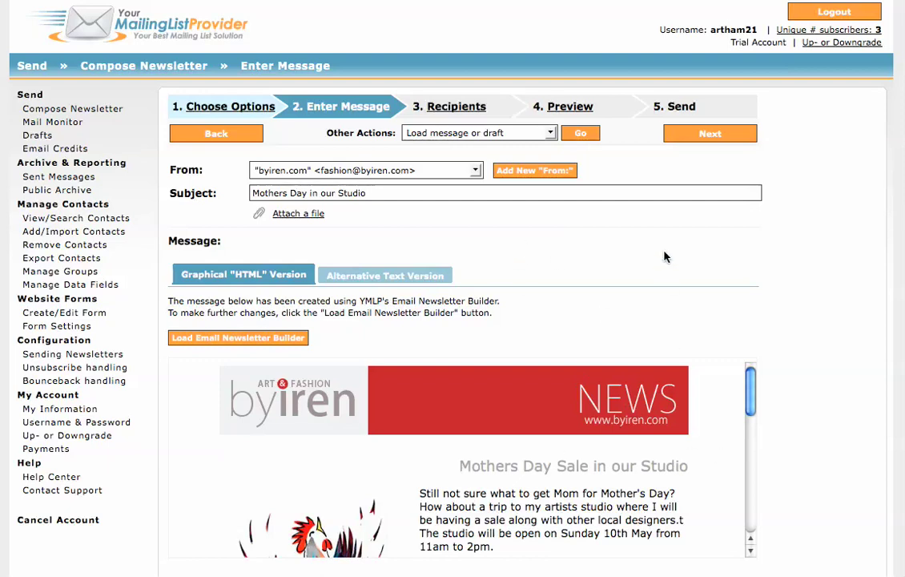
scroll(664, 256, "down", 2)
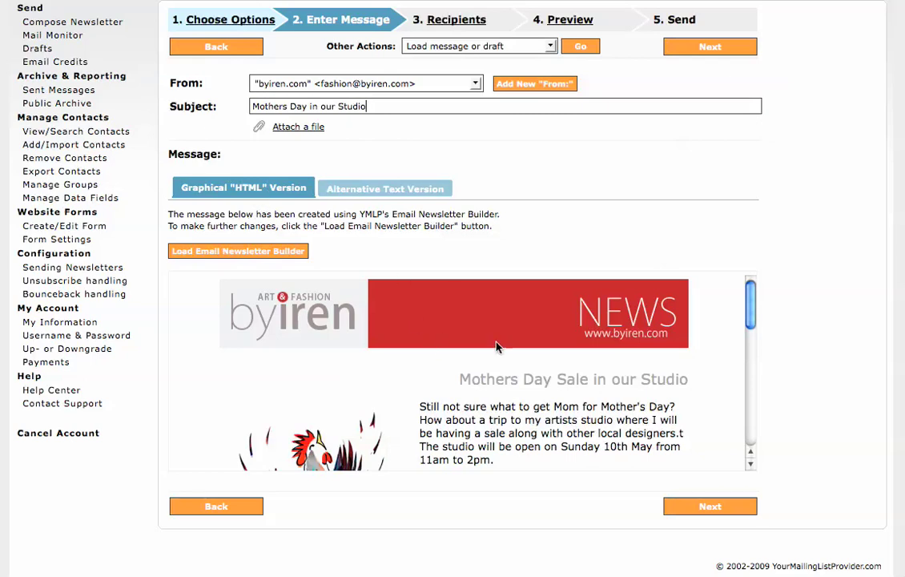
scroll(496, 346, "down", 10)
scroll(496, 346, "up", 10)
Review the auto-generated plain-text alternative version, then proceed to the Recipients step.
left_click(437, 189)
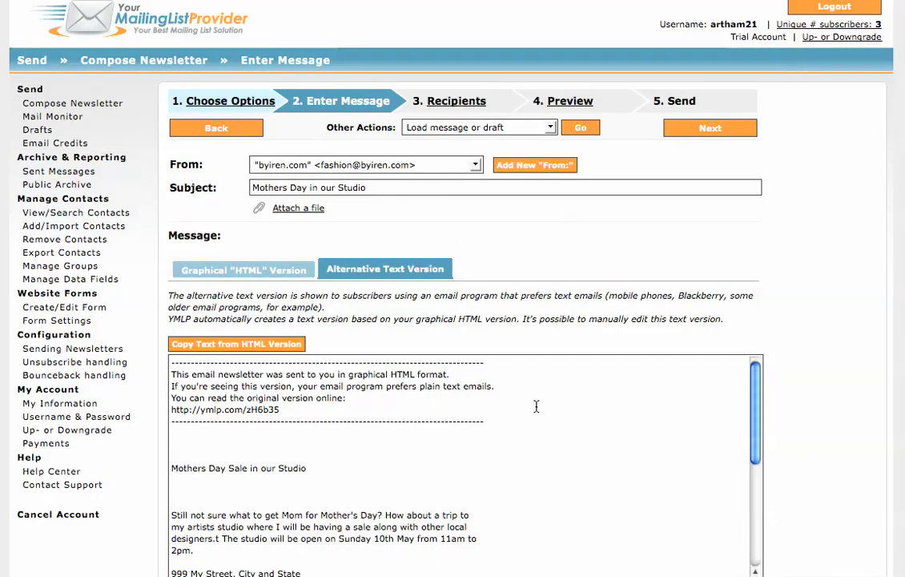
scroll(536, 406, "down", 4)
scroll(839, 280, "down", 1)
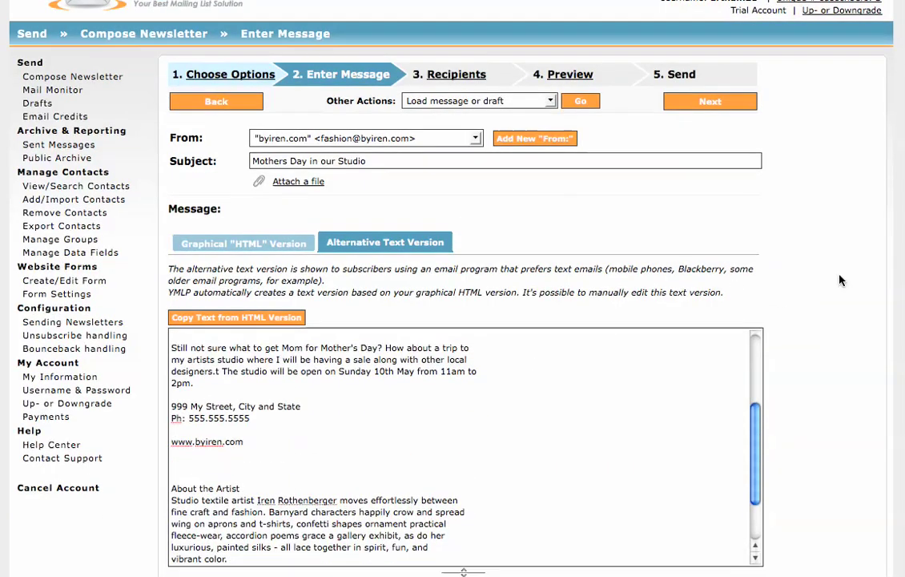
scroll(839, 280, "down", 3)
scroll(444, 361, "up", 3)
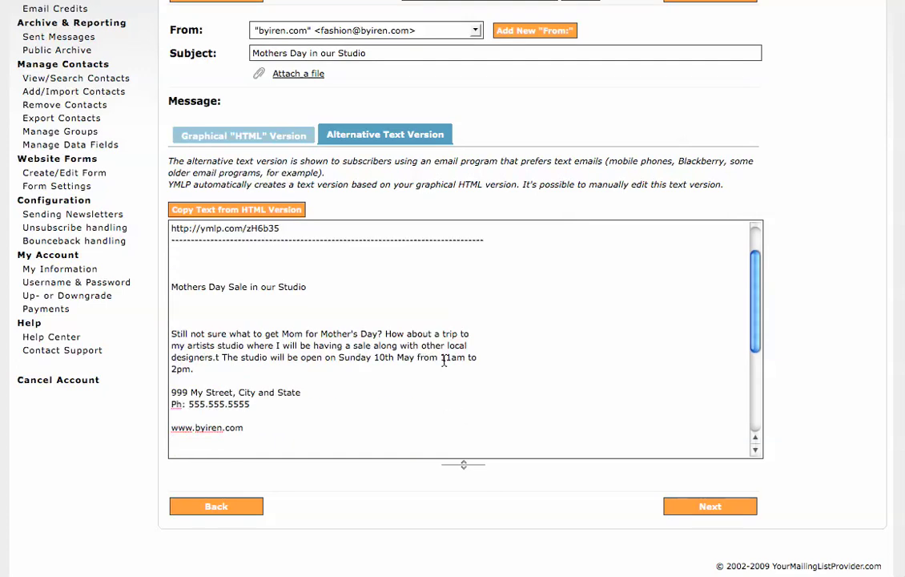
scroll(443, 360, "up", 2)
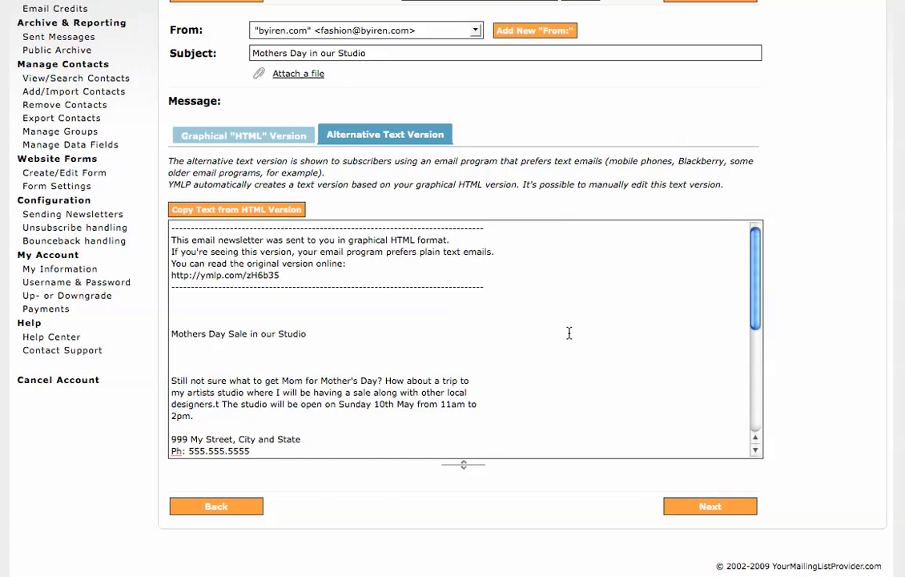
scroll(263, 346, "down", 2)
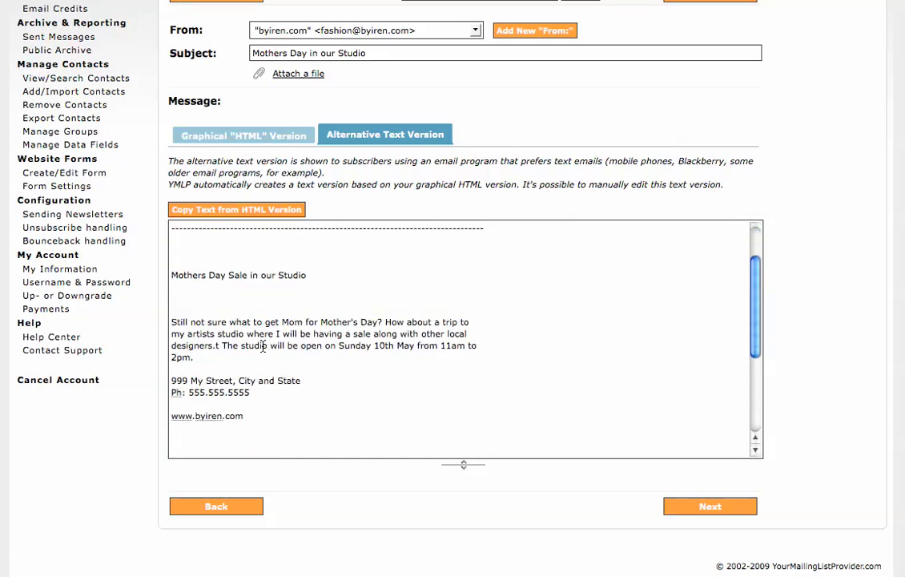
scroll(263, 346, "down", 3)
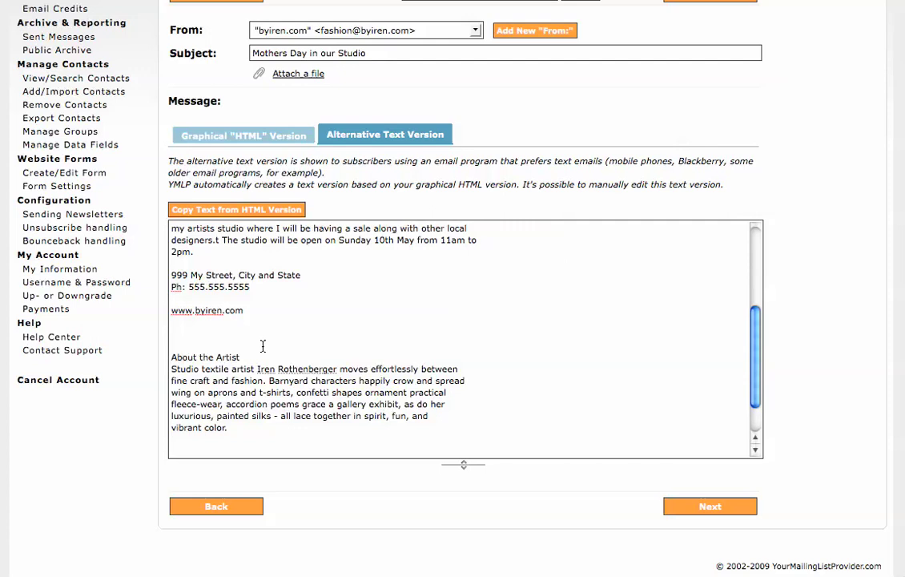
scroll(546, 330, "up", 5)
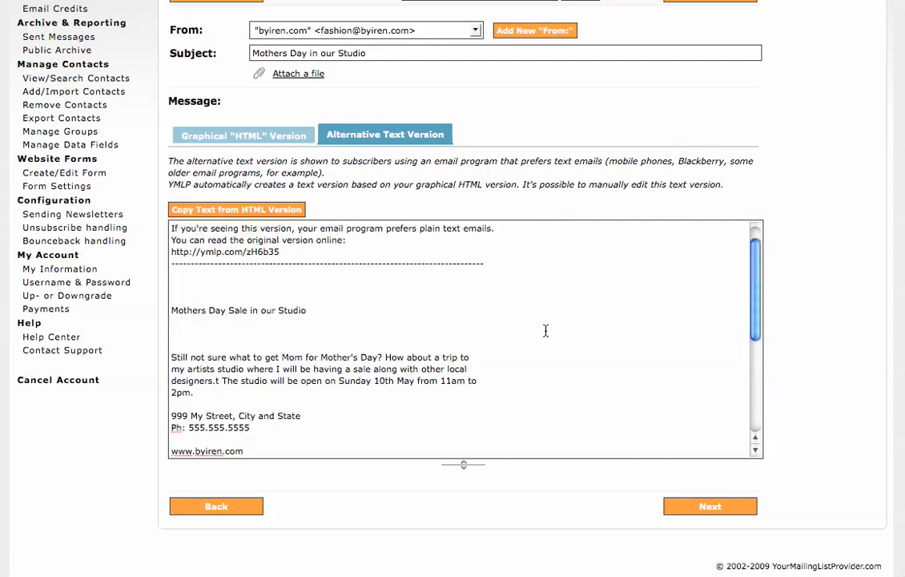
scroll(545, 329, "up", 1)
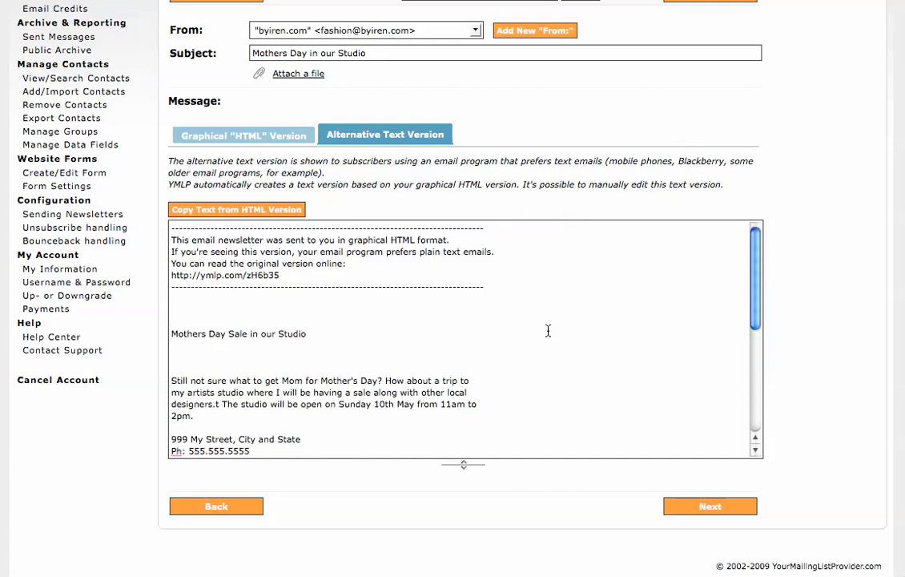
left_click(708, 506)
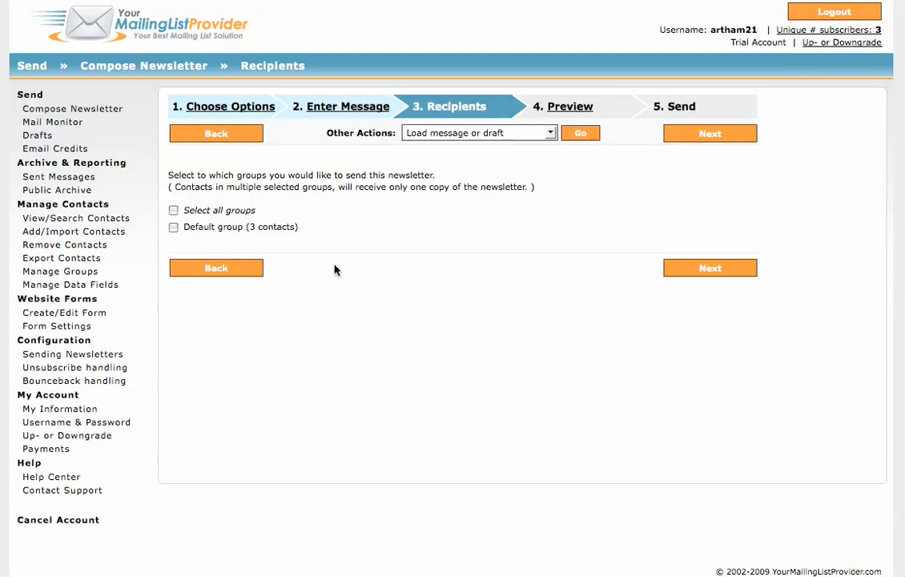
Select all groups so the Default group's 3 contacts receive it, and continue to Preview.
left_click(173, 211)
left_click(704, 269)
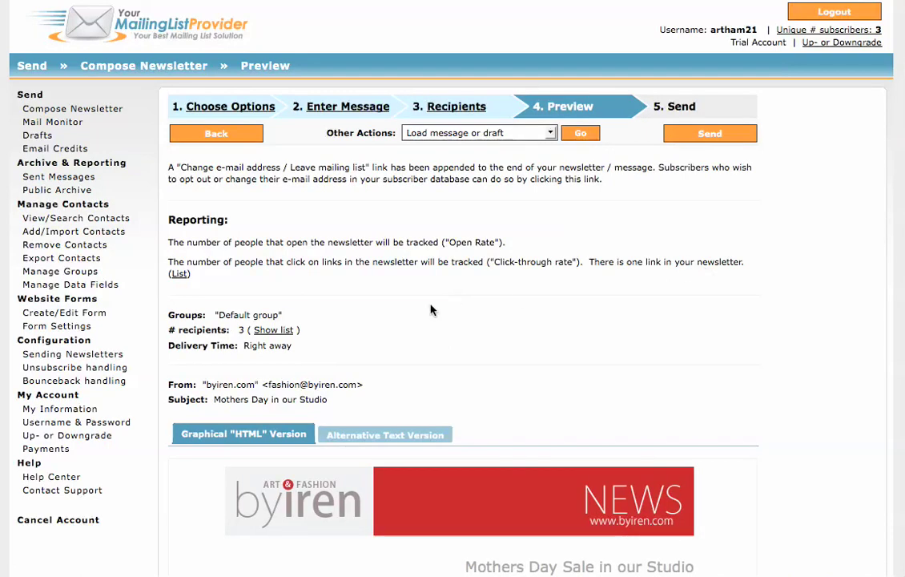
Review the Mothers Day newsletter preview and send it to the Default group.
scroll(430, 307, "down", 3)
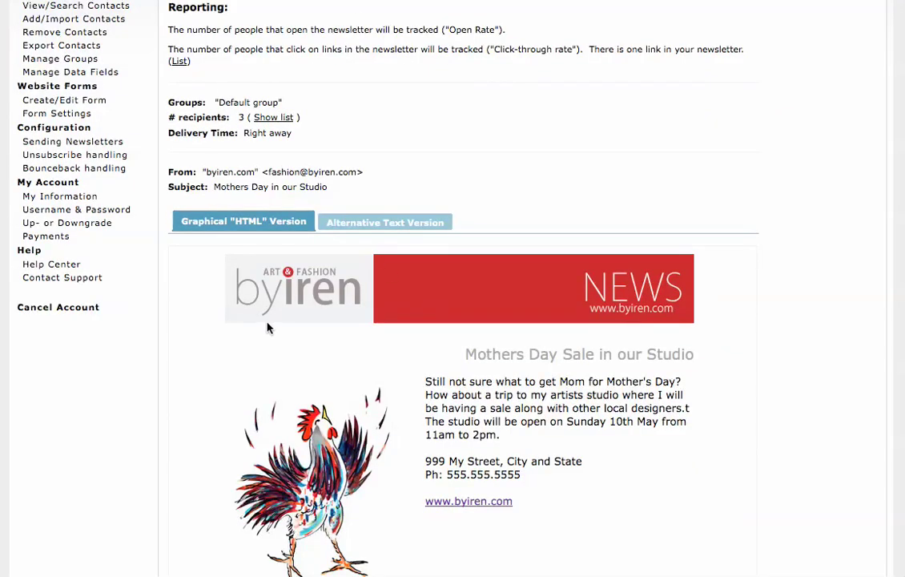
scroll(765, 177, "down", 3)
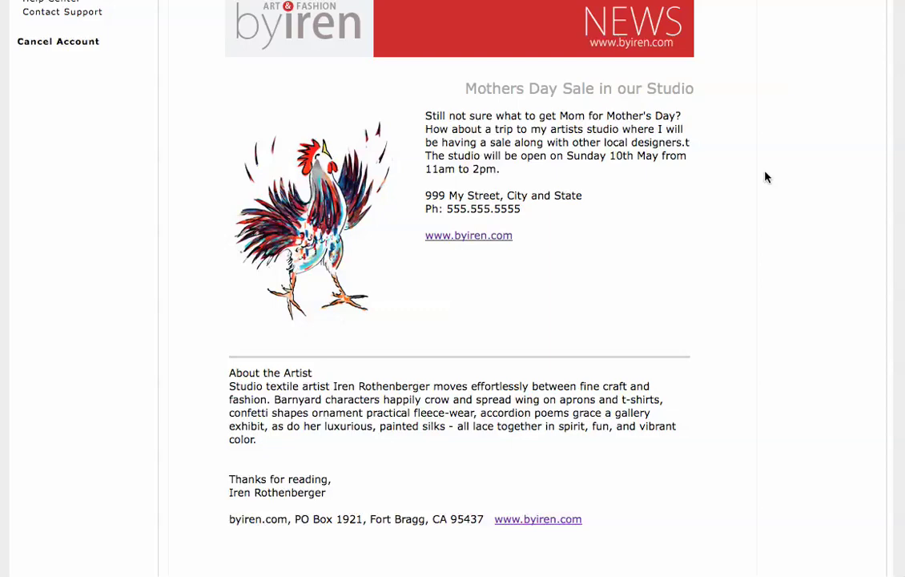
scroll(765, 176, "up", 2)
scroll(765, 177, "down", 5)
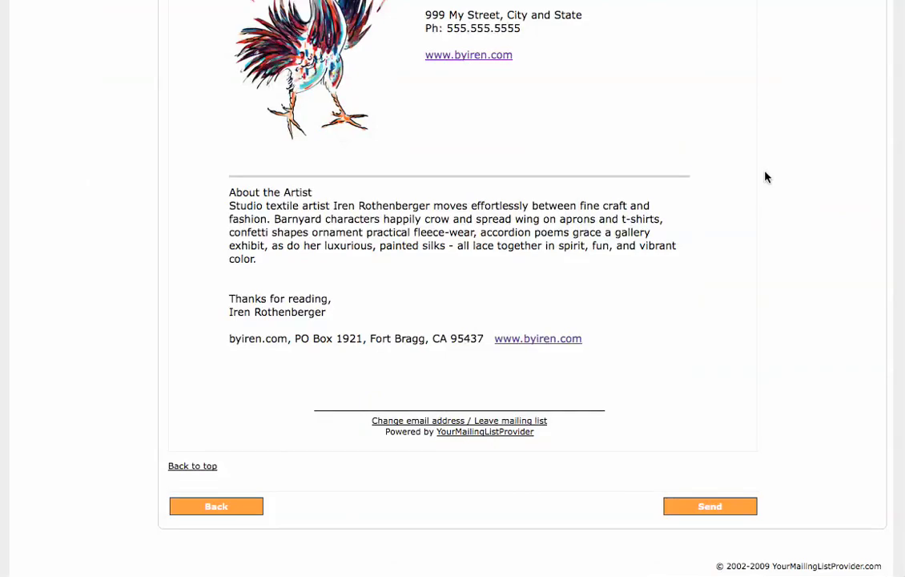
scroll(764, 176, "up", 6)
scroll(765, 176, "up", 3)
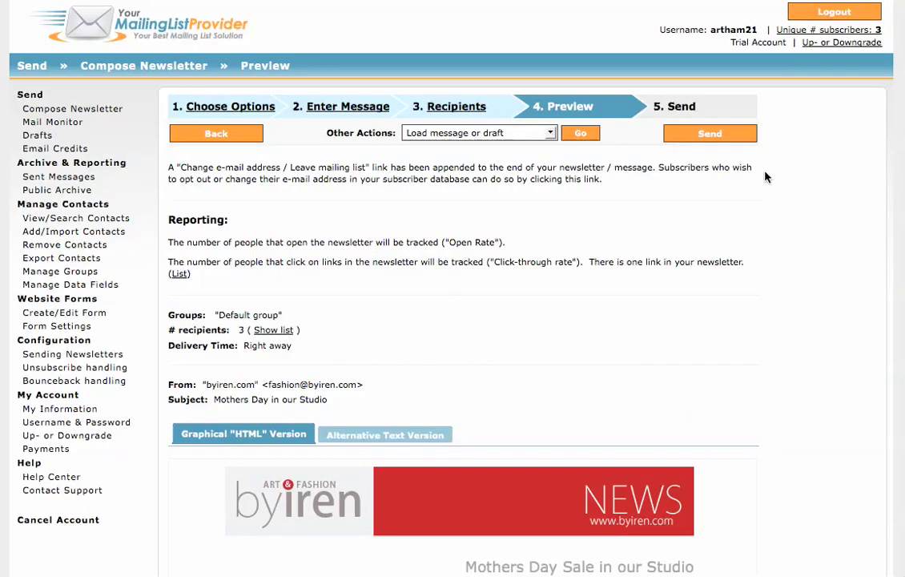
scroll(771, 232, "down", 8)
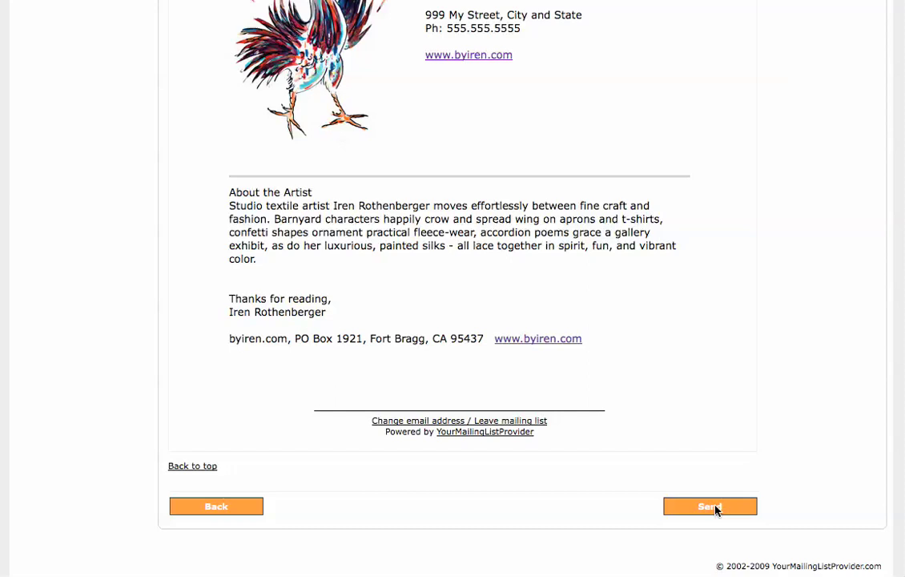
left_click(715, 510)
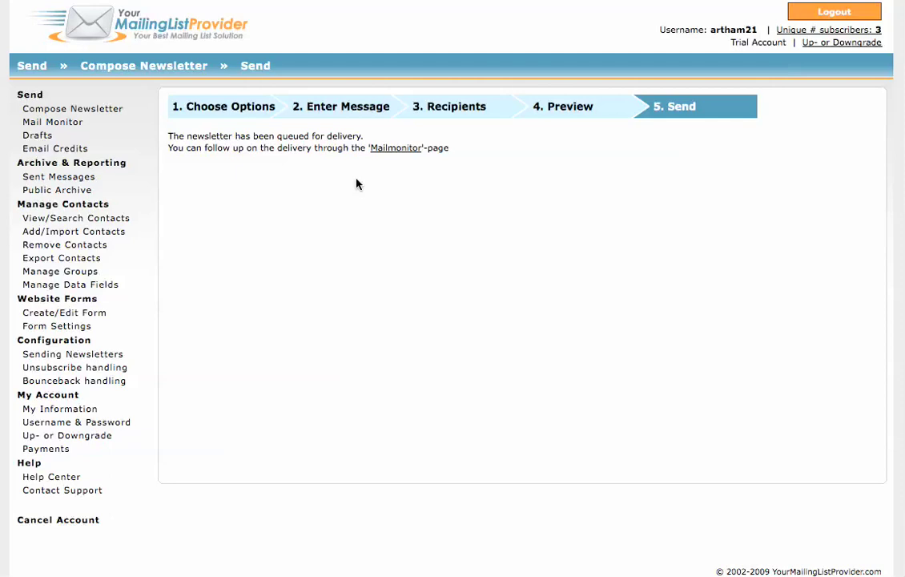
Go to Sent Messages under Archive & Reporting after the queued-for-delivery confirmation.
left_click(46, 178)
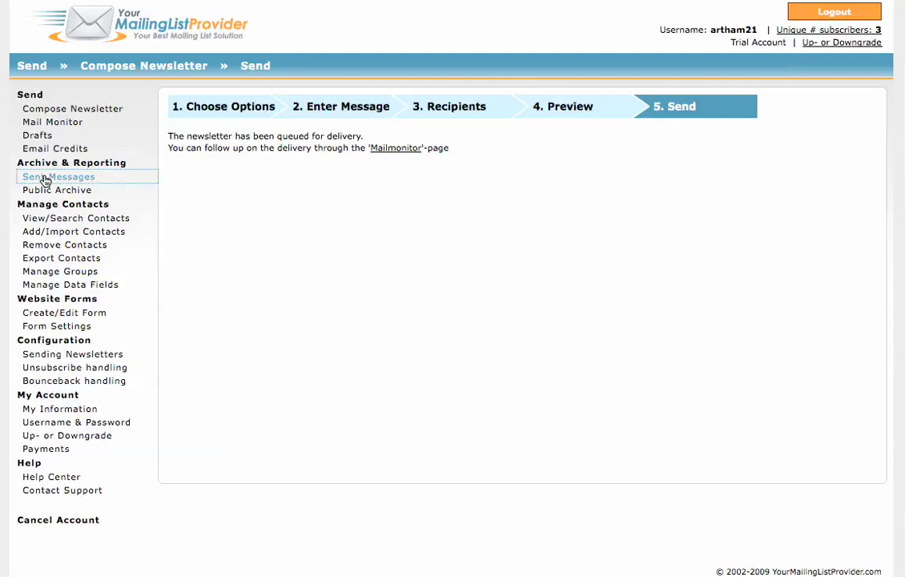